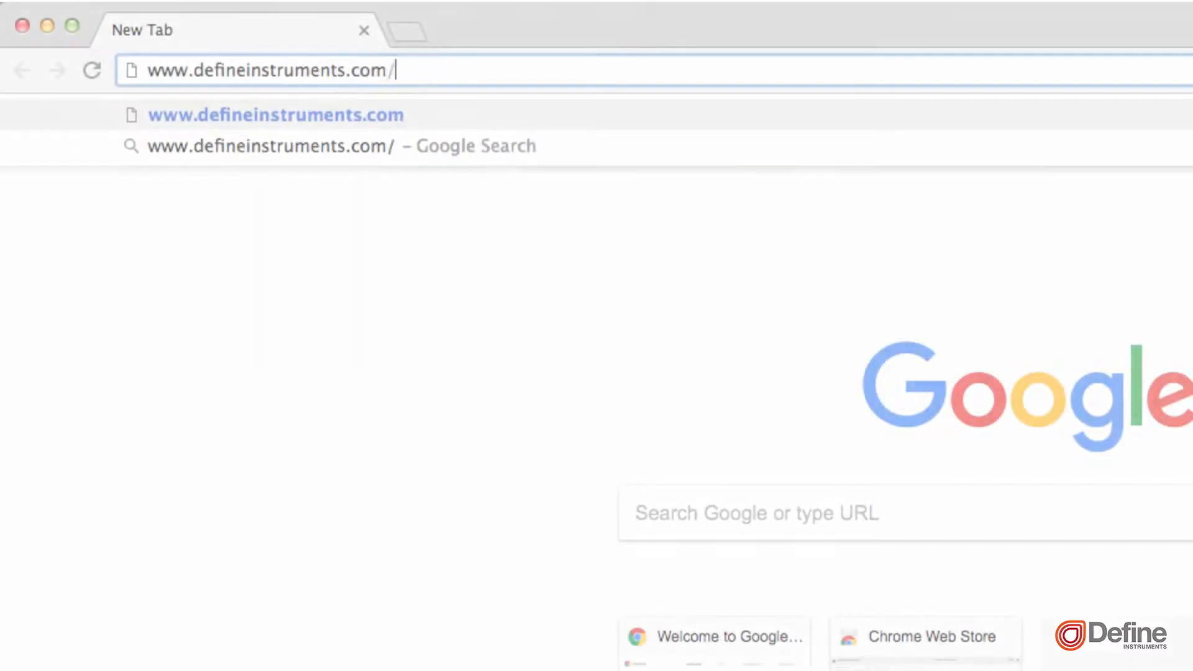
Launch Define WorkBench and connect to the device through the programming port on COM4
type("workbench")
key("Return")
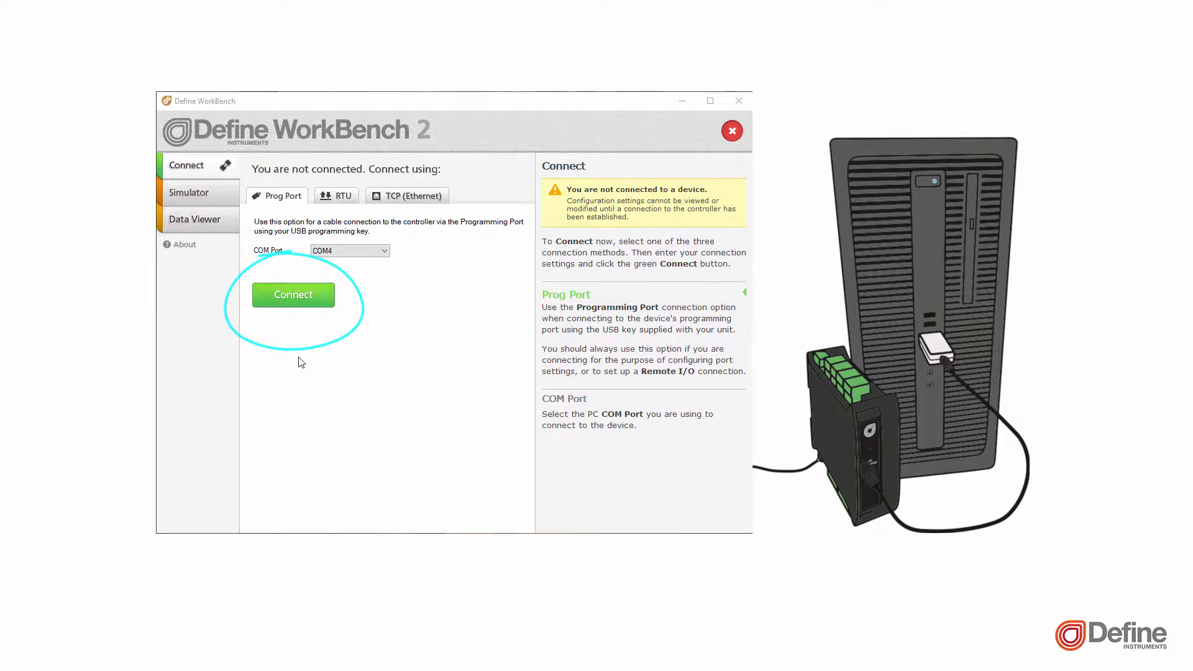
left_click(324, 300)
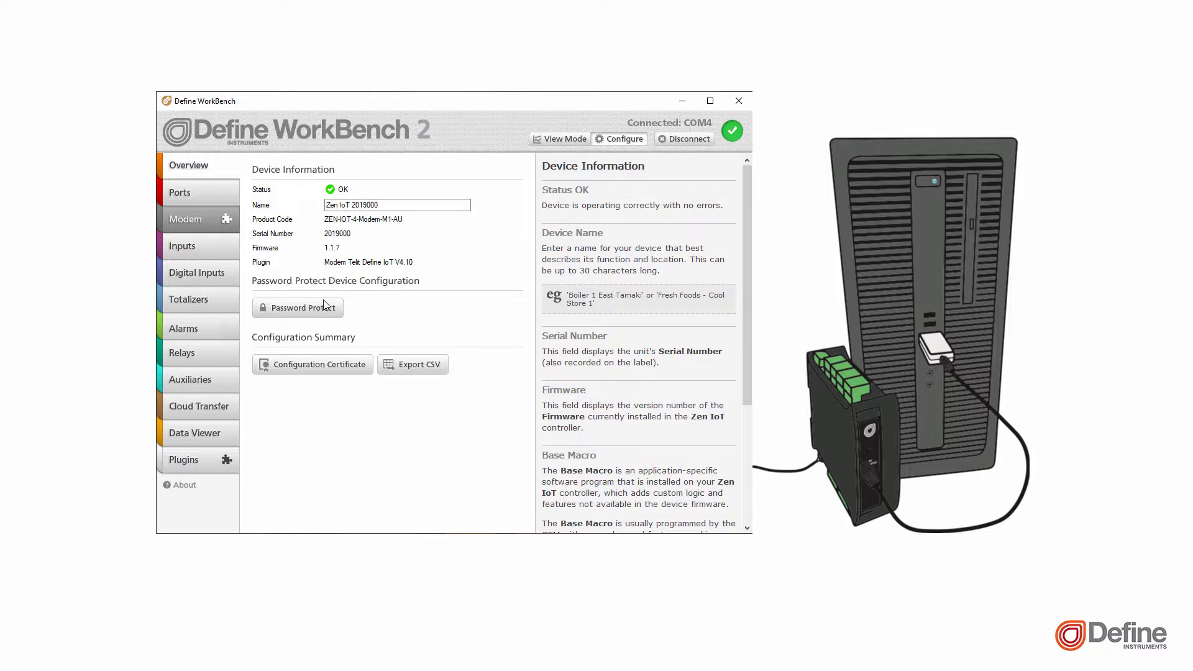
Rename the device as Tank Monitor and apply the change
left_click_drag(379, 205, 320, 201)
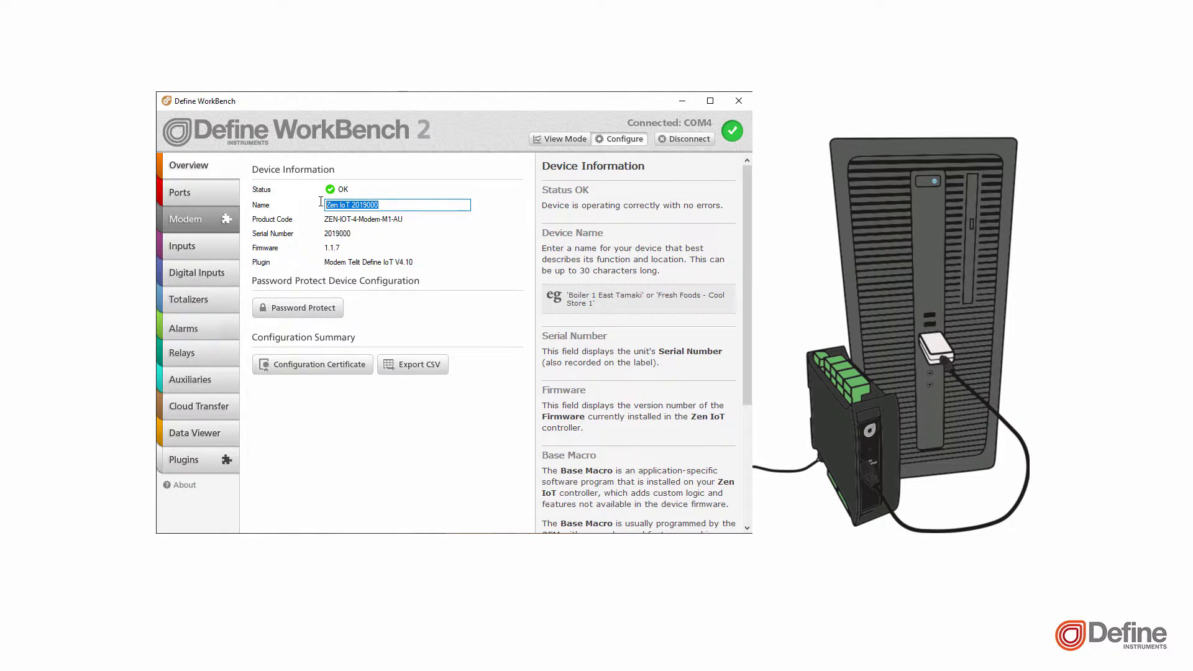
type("Tank Monito")
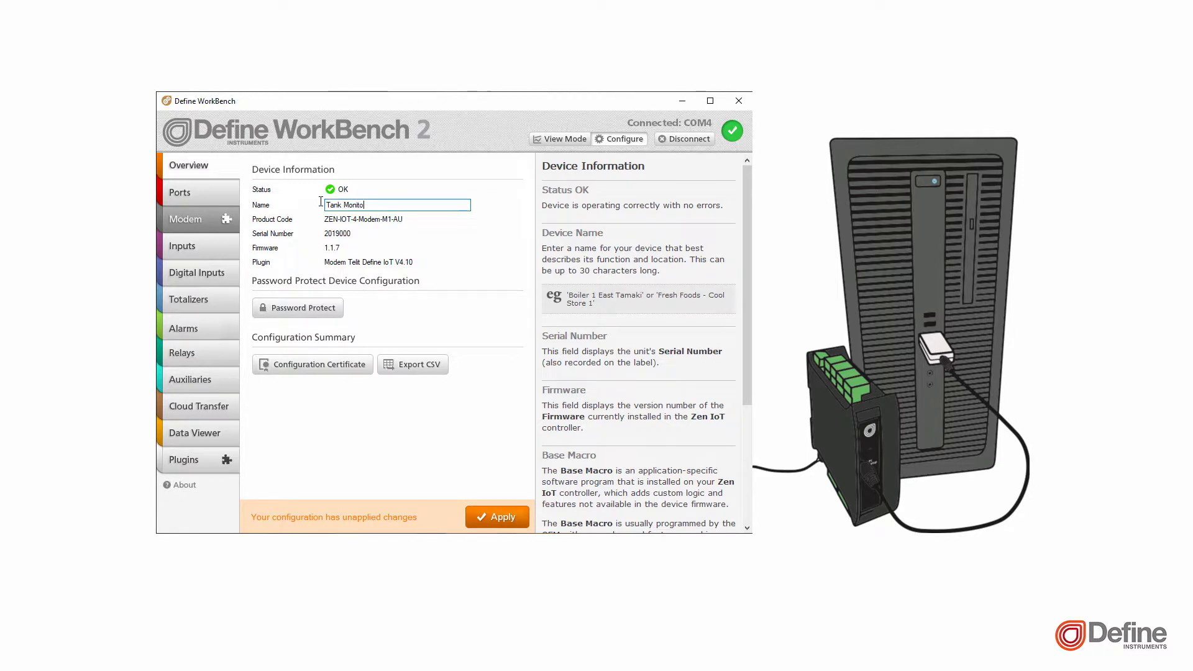
type("r")
left_click(491, 518)
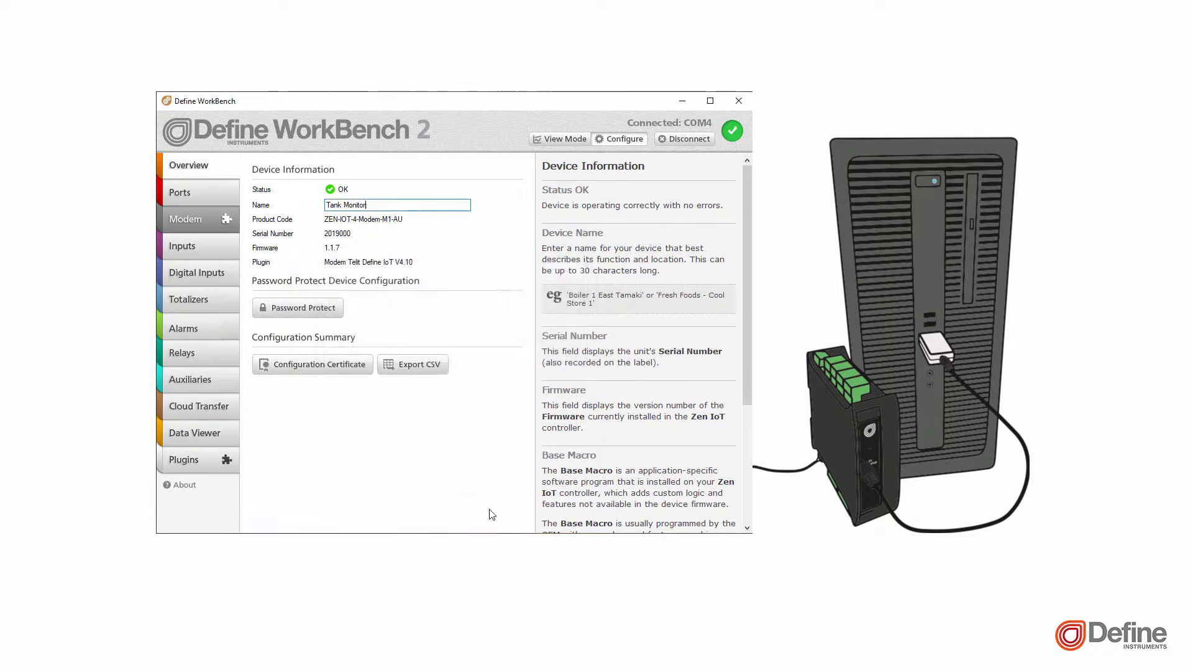
Name Input 1 "Tank temp" and set its input mode to Temperature
left_click(207, 248)
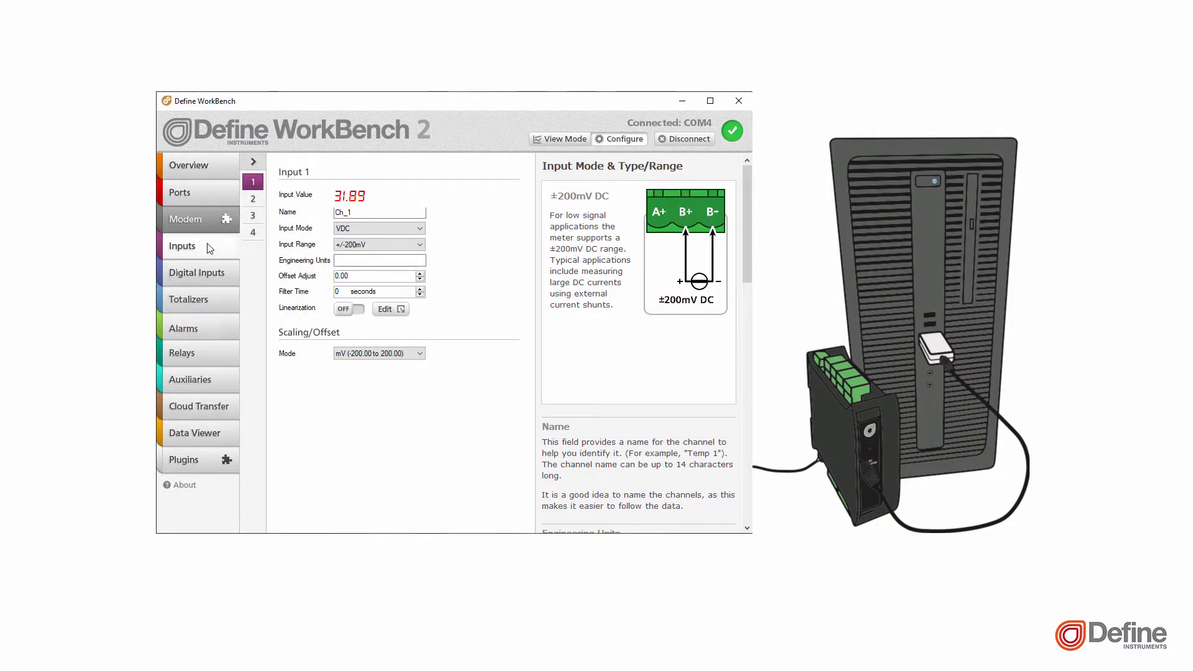
left_click(362, 213)
left_click_drag(362, 213, 337, 213)
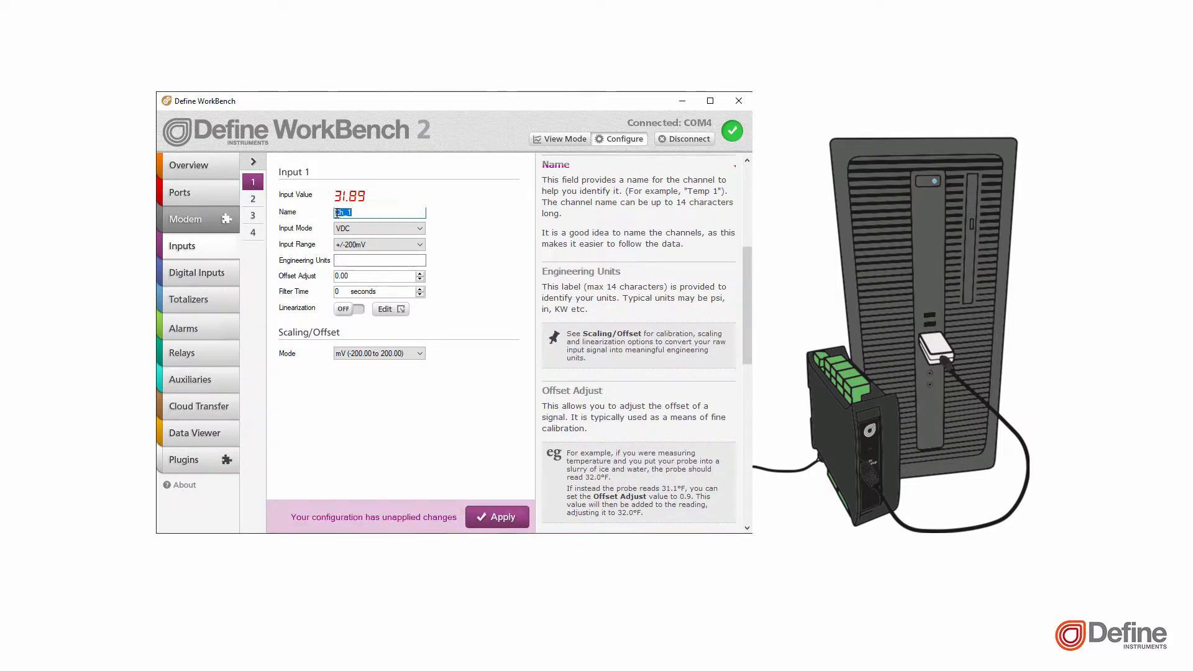
type("Tank temp")
left_click(359, 228)
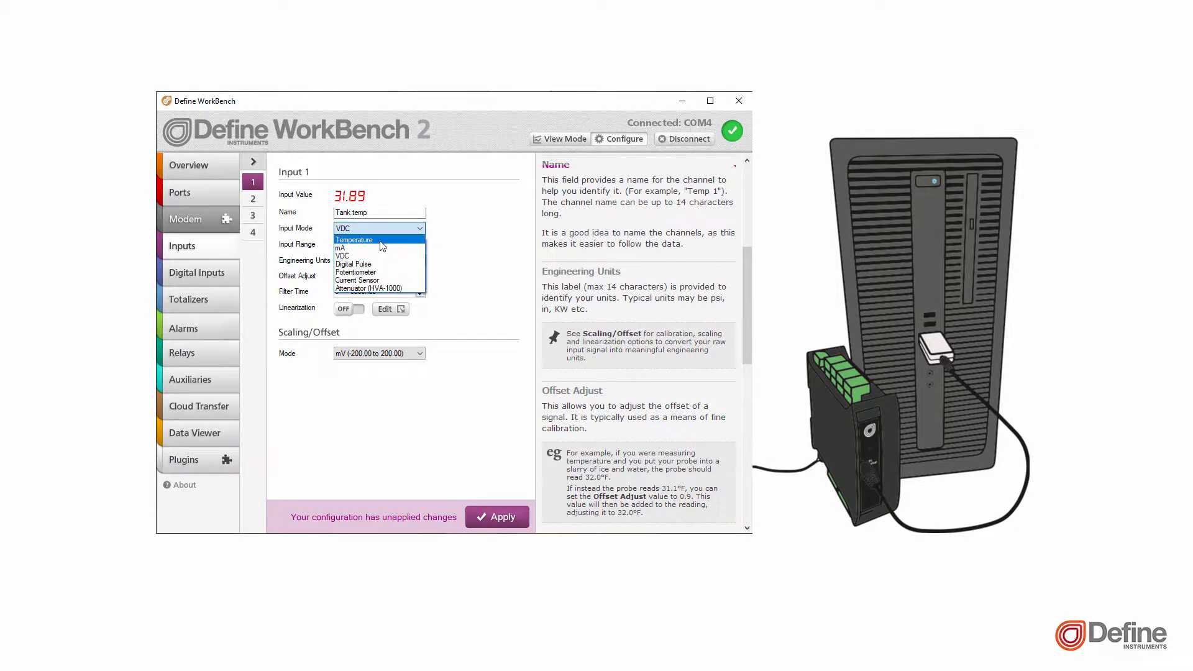
left_click(380, 241)
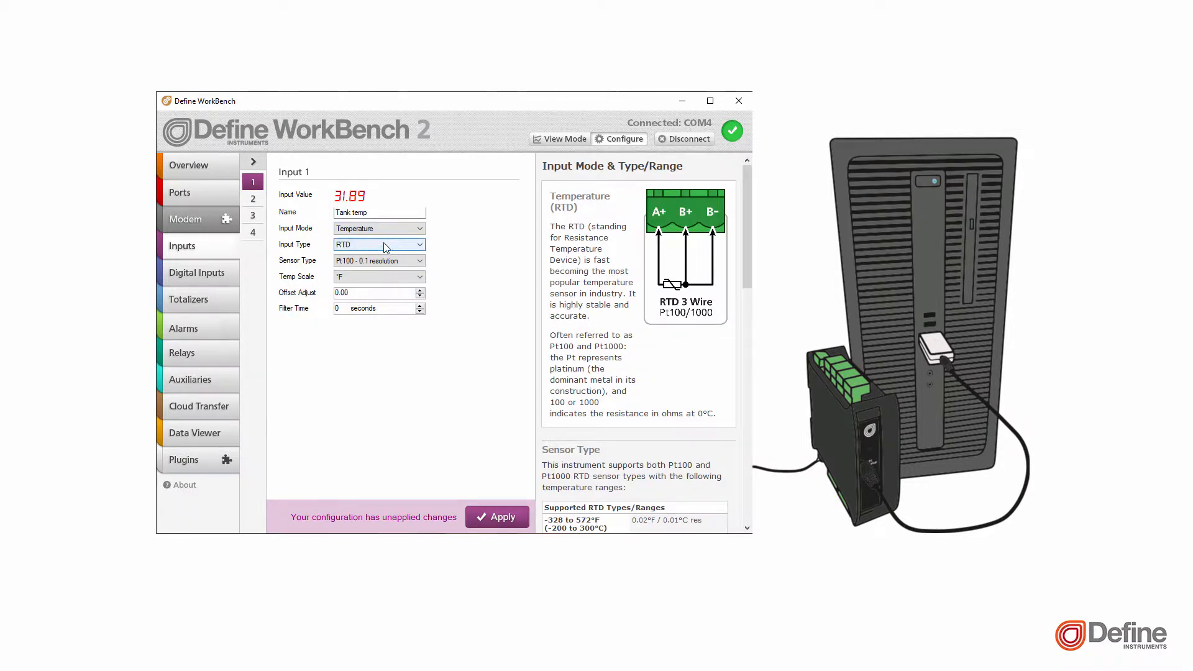
Set Input 1's sensor type to Pt100 - 0.01 resolution with the °F temperature scale, and apply the configuration
left_click(391, 260)
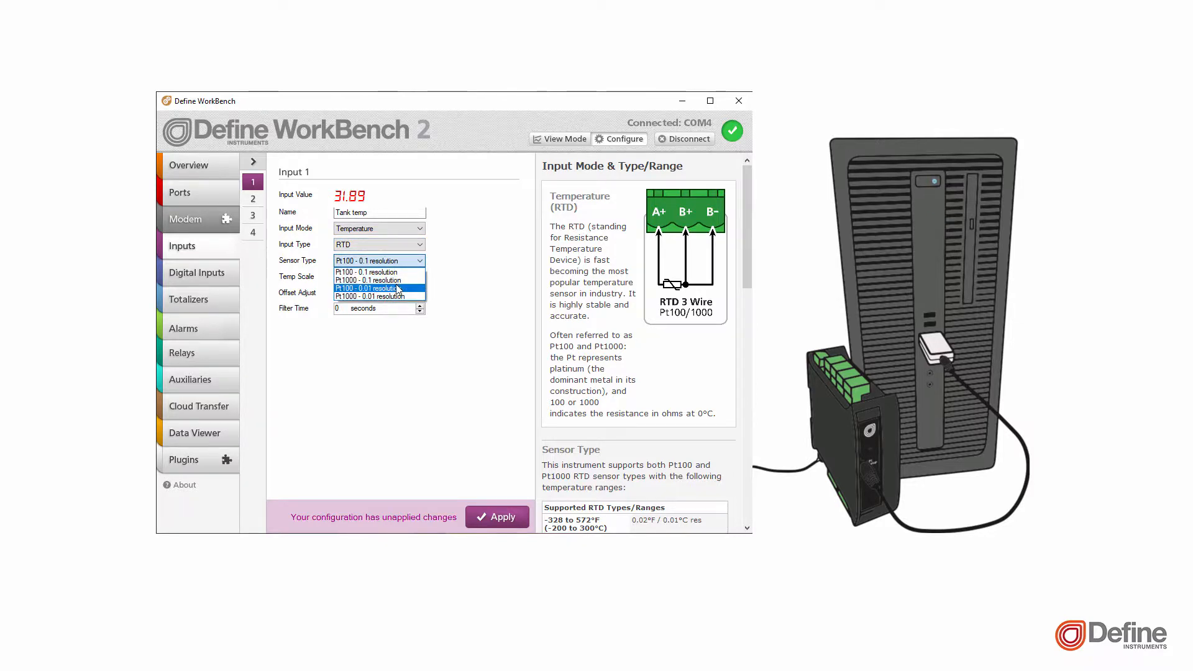
left_click(398, 290)
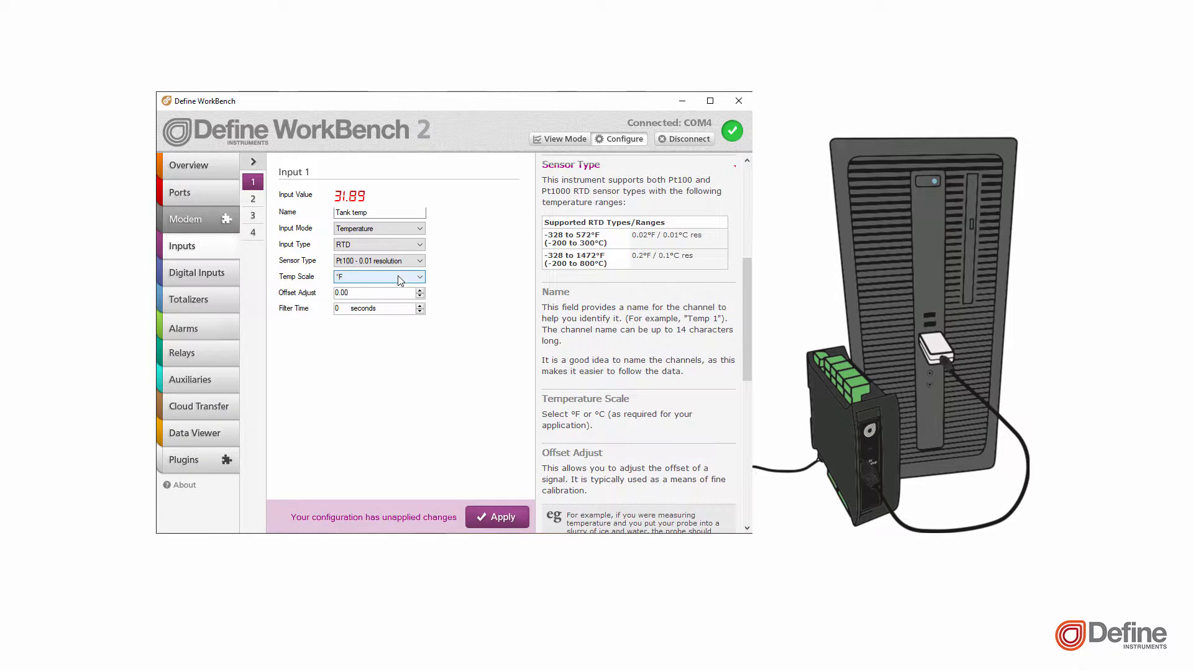
left_click(398, 275)
left_click(397, 274)
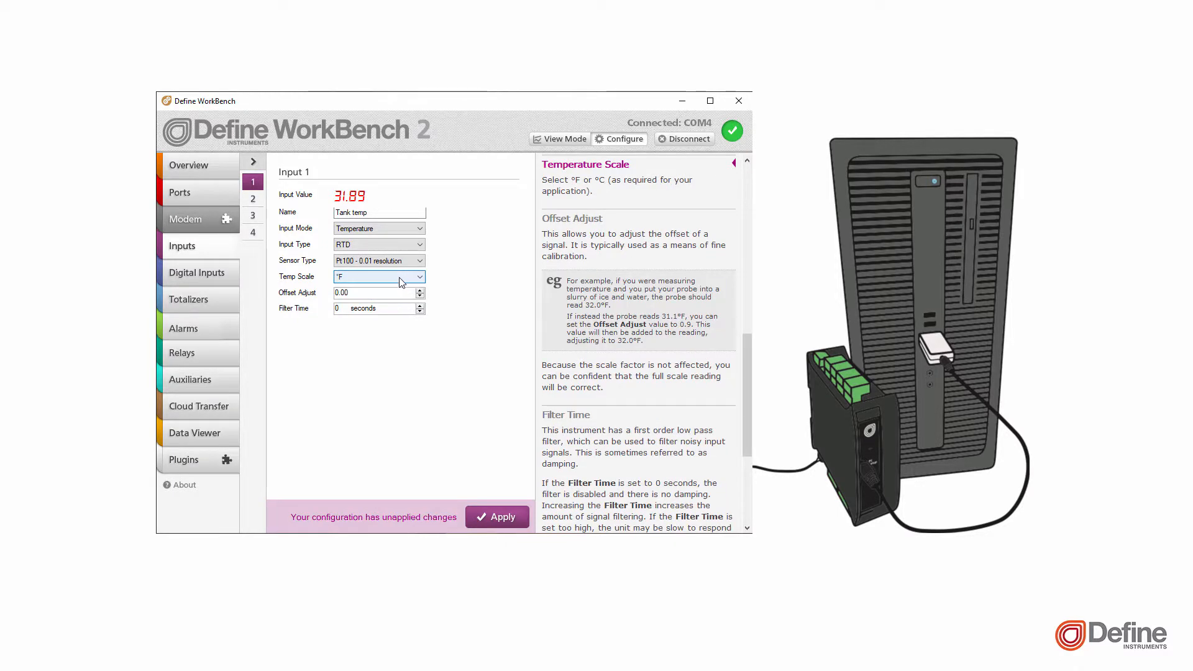
left_click(495, 517)
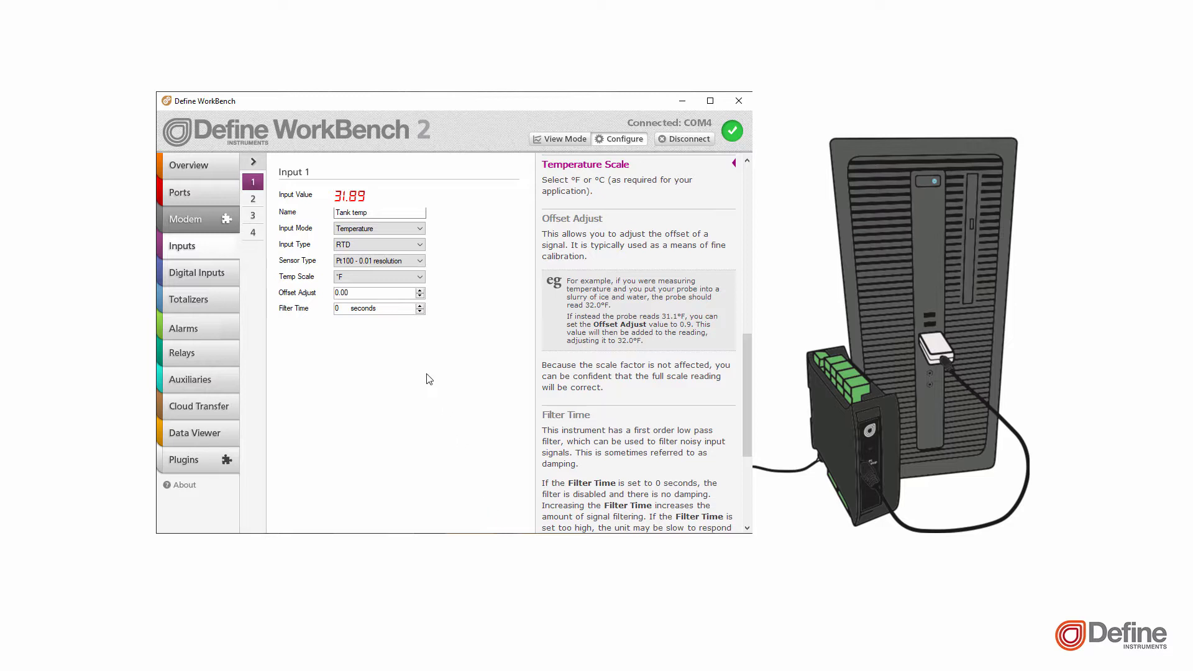
Name Input 2 "Tank level" and set it to mA mode with a 4-20mA range and Gallons as engineering units
left_click(253, 200)
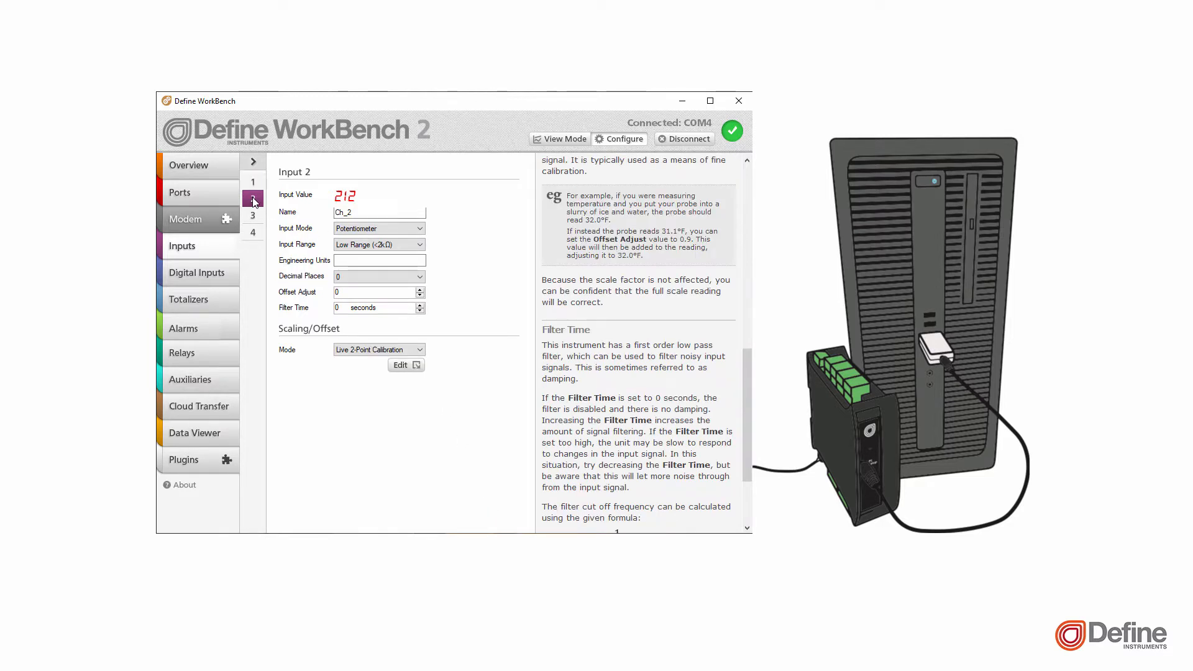
left_click_drag(352, 212, 324, 215)
type("Tank le")
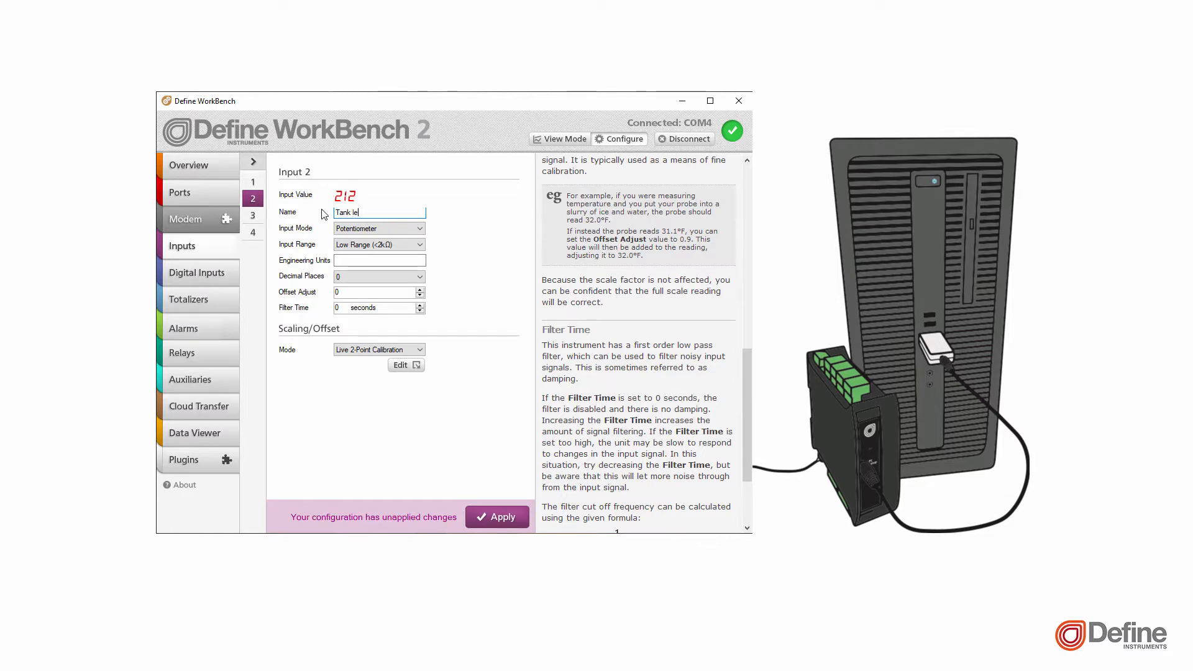
type("vel")
left_click(381, 231)
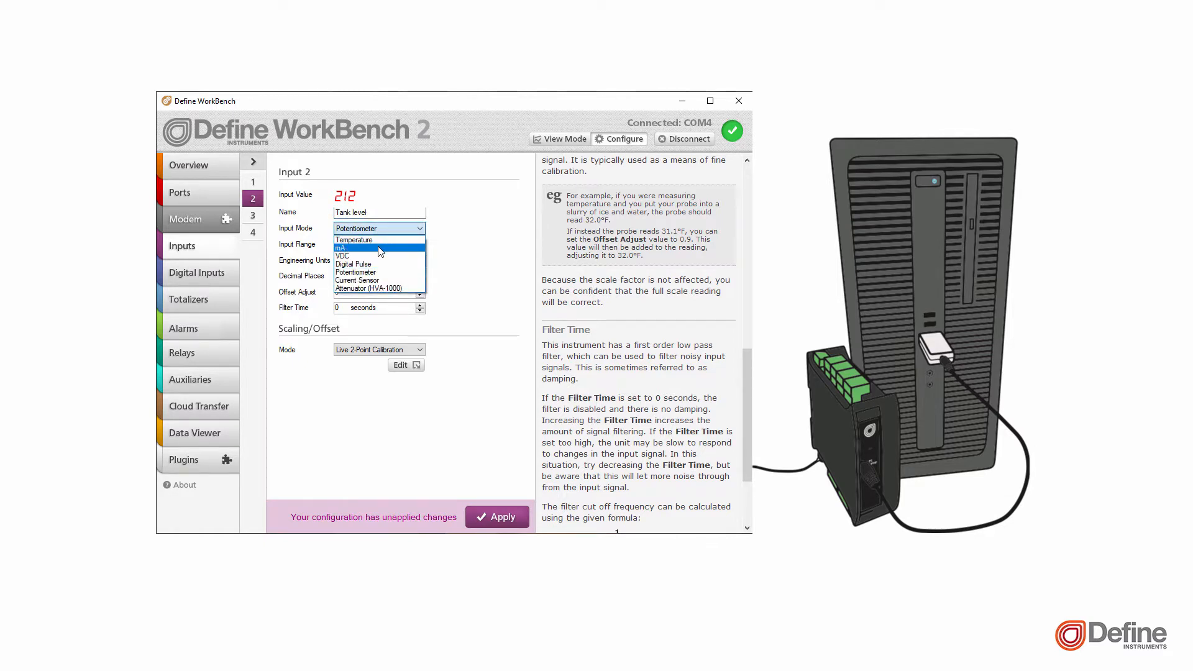
left_click(382, 248)
left_click(390, 245)
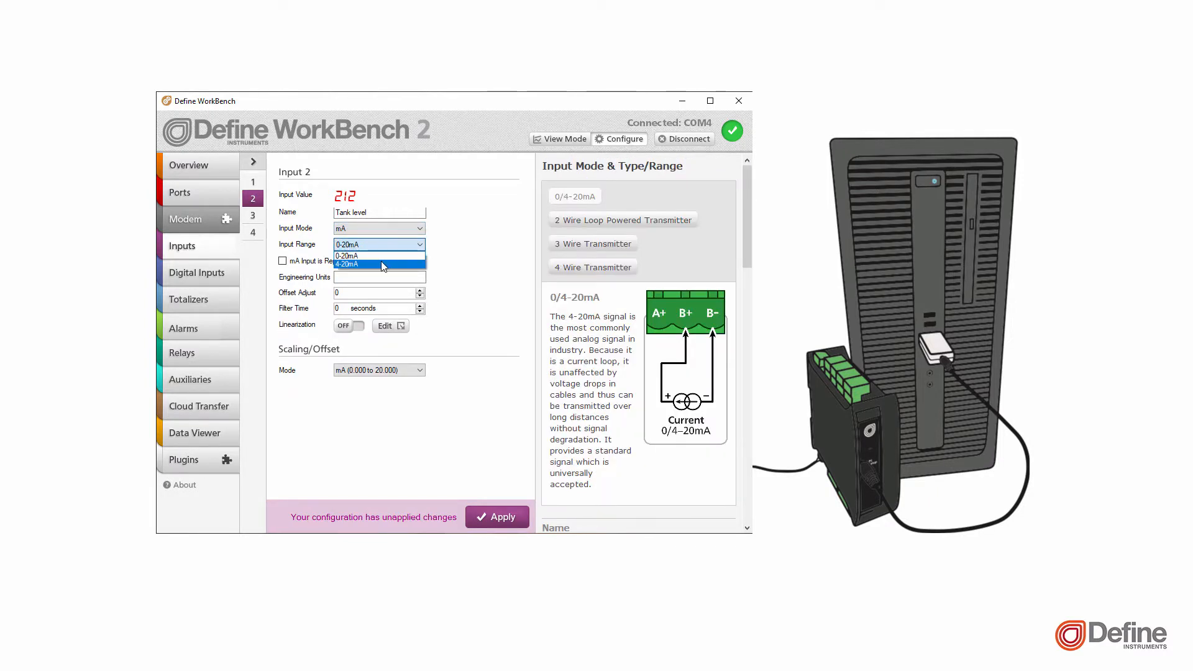
left_click(383, 265)
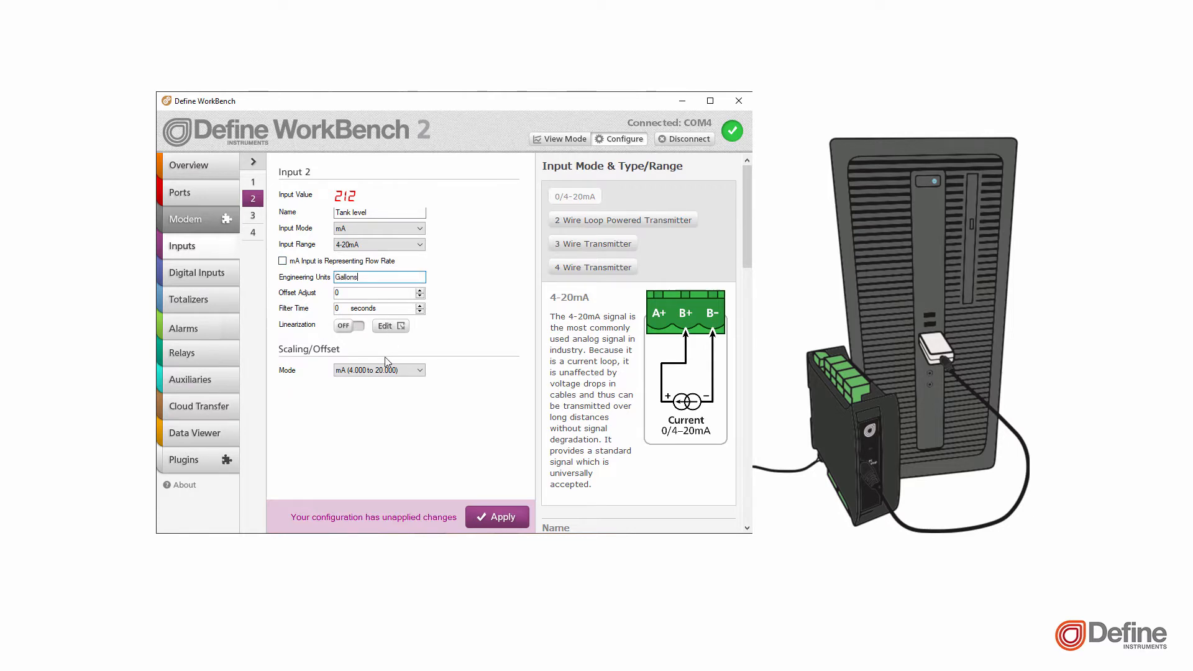
Give Input 2 custom scaling with display values of 0 at 4 mA and 5 at 20 mA, and apply the configuration
left_click(390, 375)
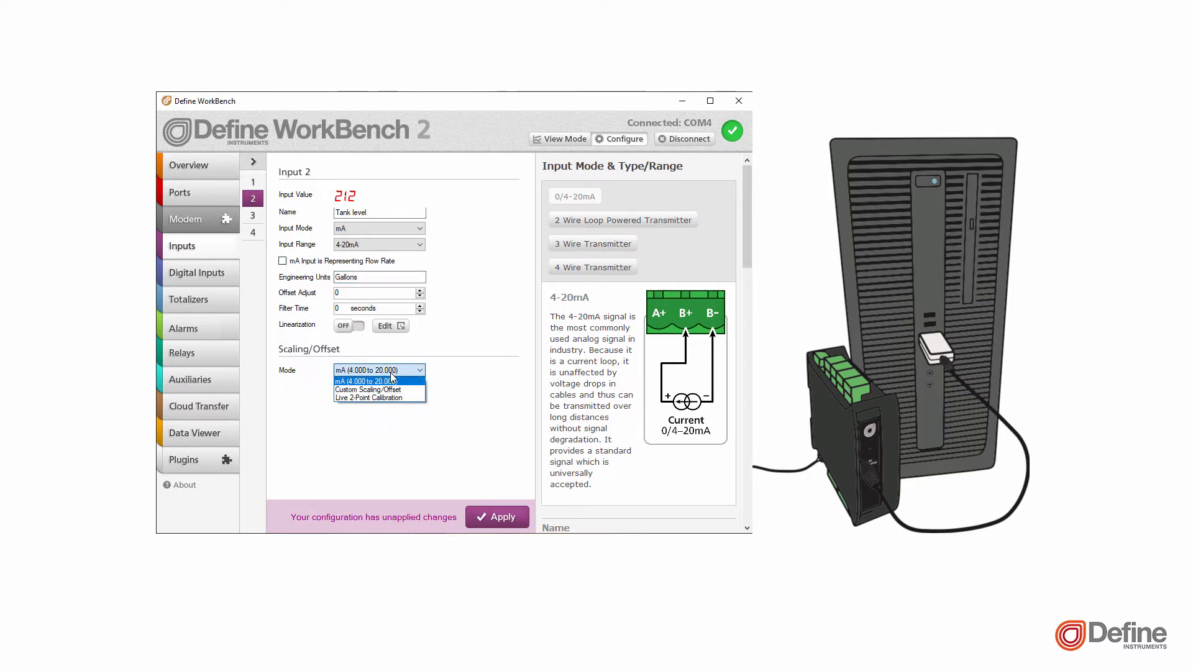
left_click(407, 389)
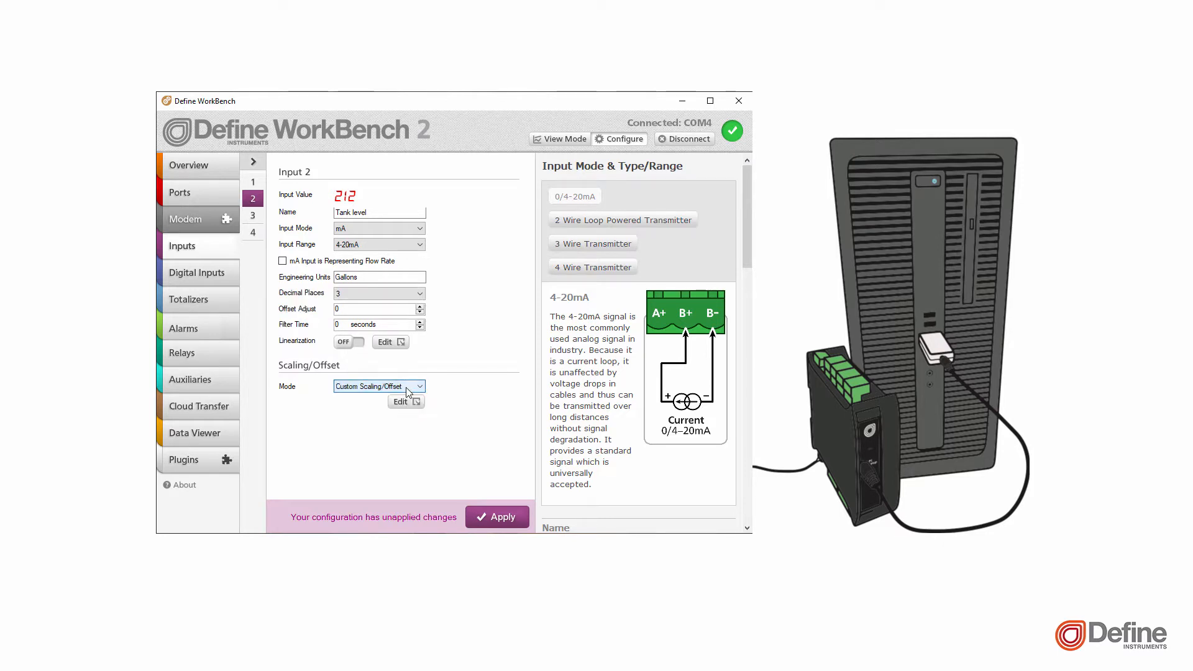
left_click(401, 404)
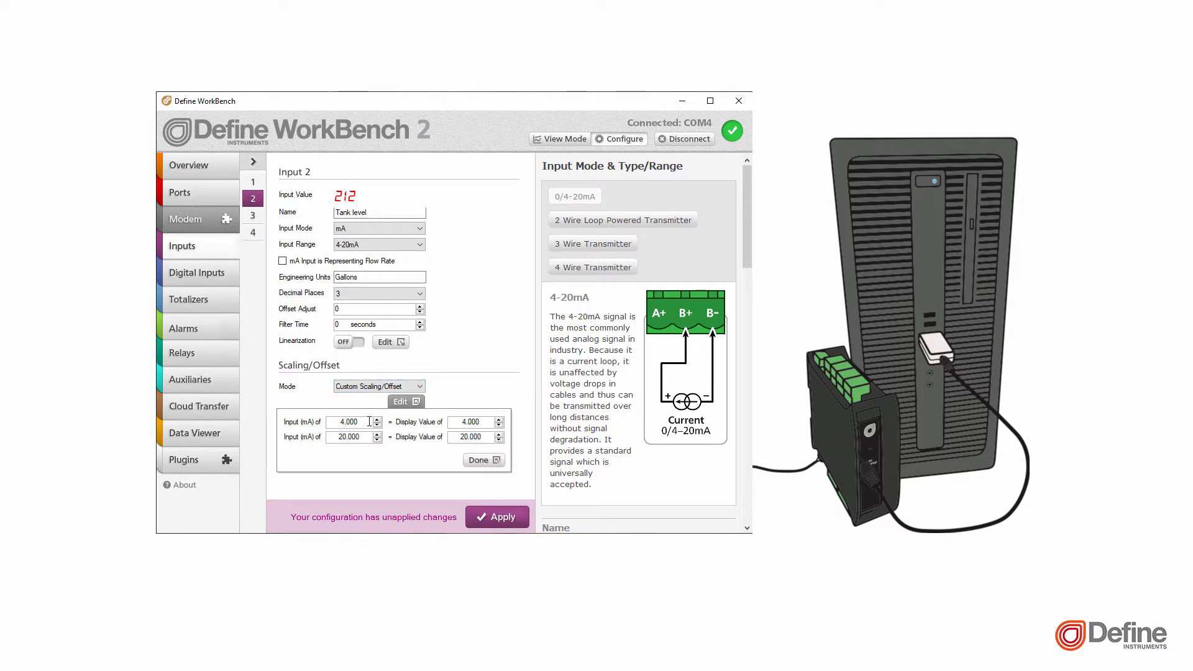
left_click_drag(465, 422, 484, 421)
key("BackSpace")
key("BackSpace")
type("0")
left_click(369, 436)
left_click_drag(462, 438, 482, 440)
type("5")
left_click(477, 460)
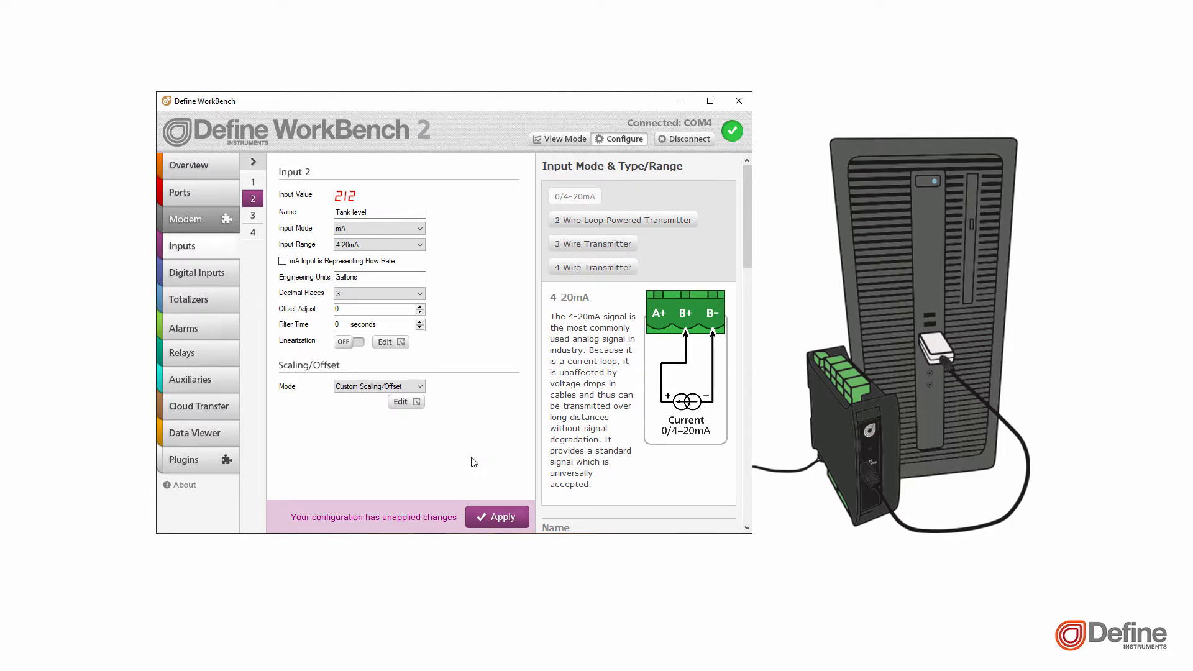
left_click(497, 518)
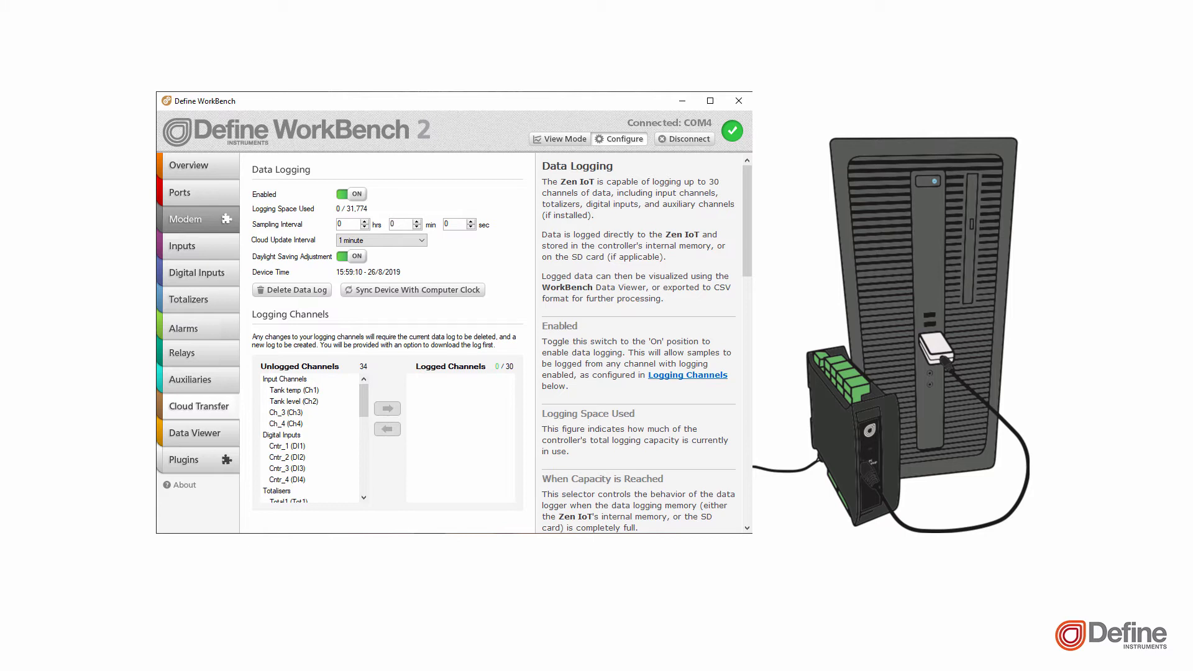
Add the Tank temp and Tank level channels to the logged channels for cloud transfer and apply the change
left_click(281, 391)
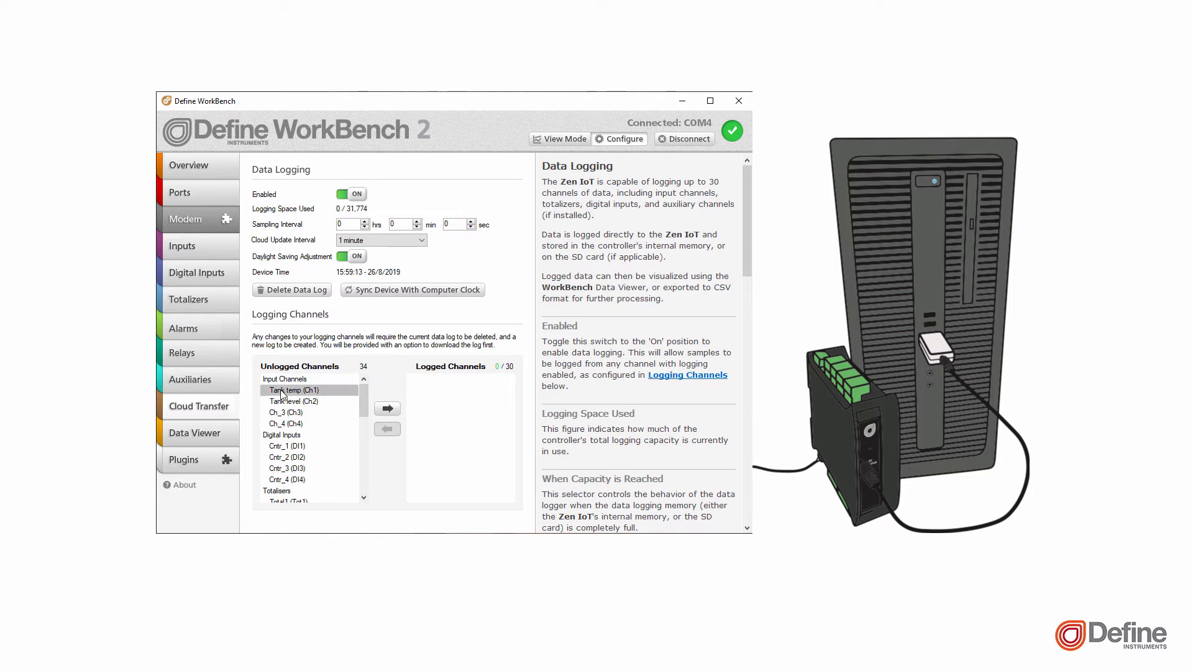
left_click(387, 408)
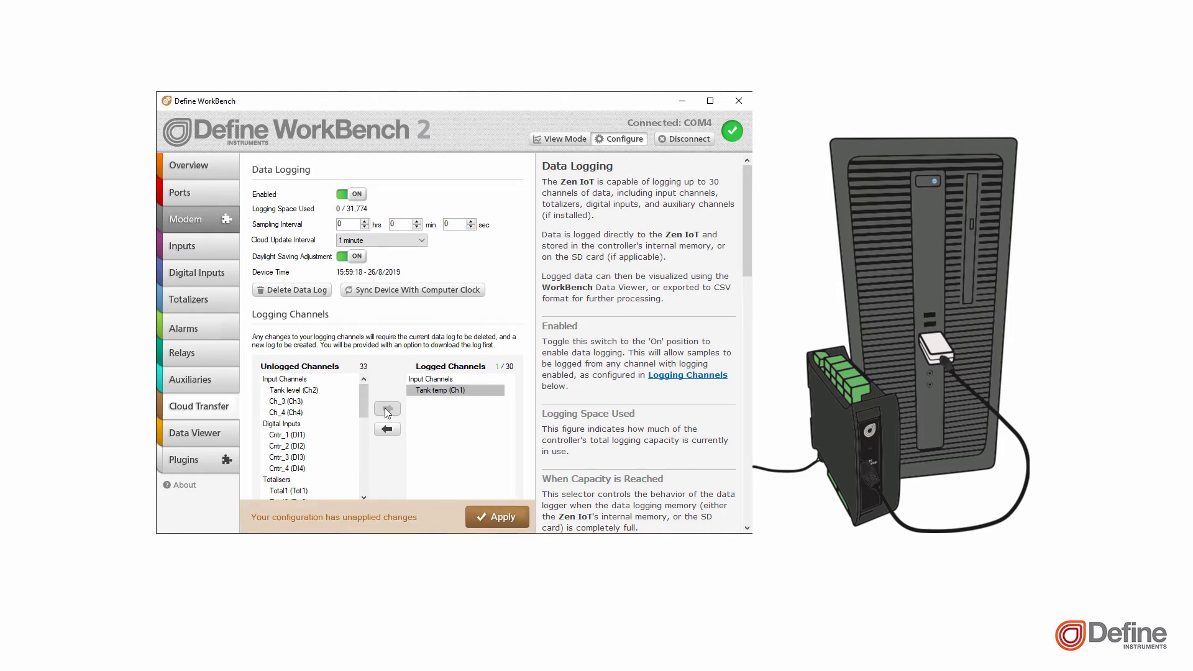
left_click(307, 389)
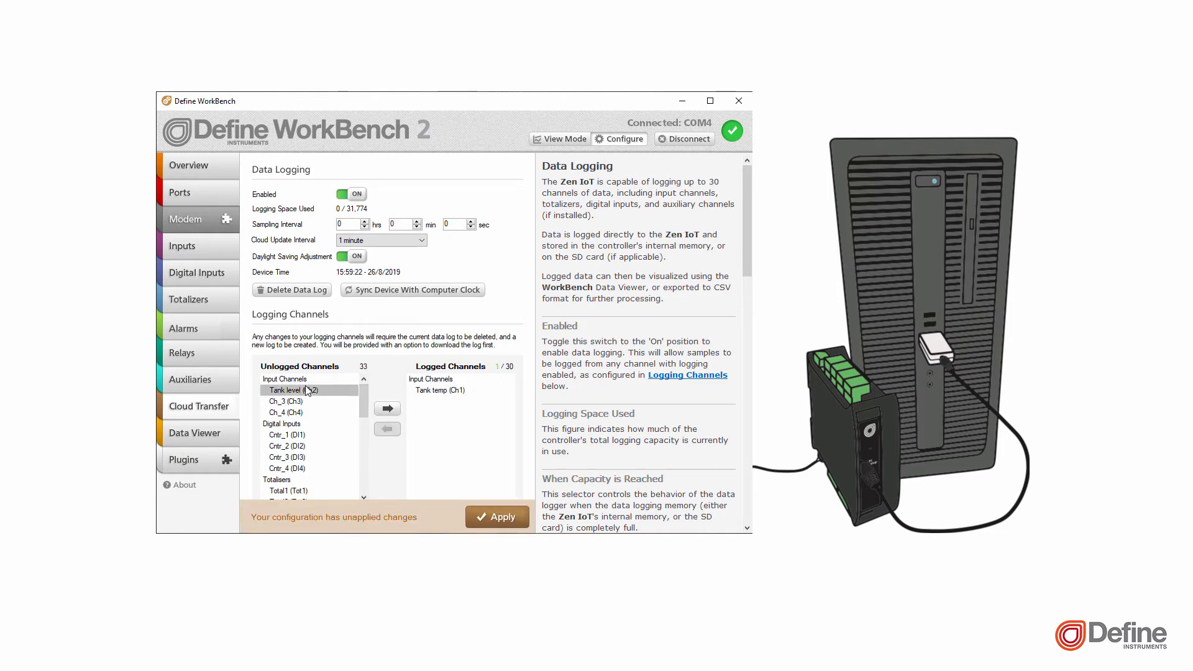
left_click(394, 409)
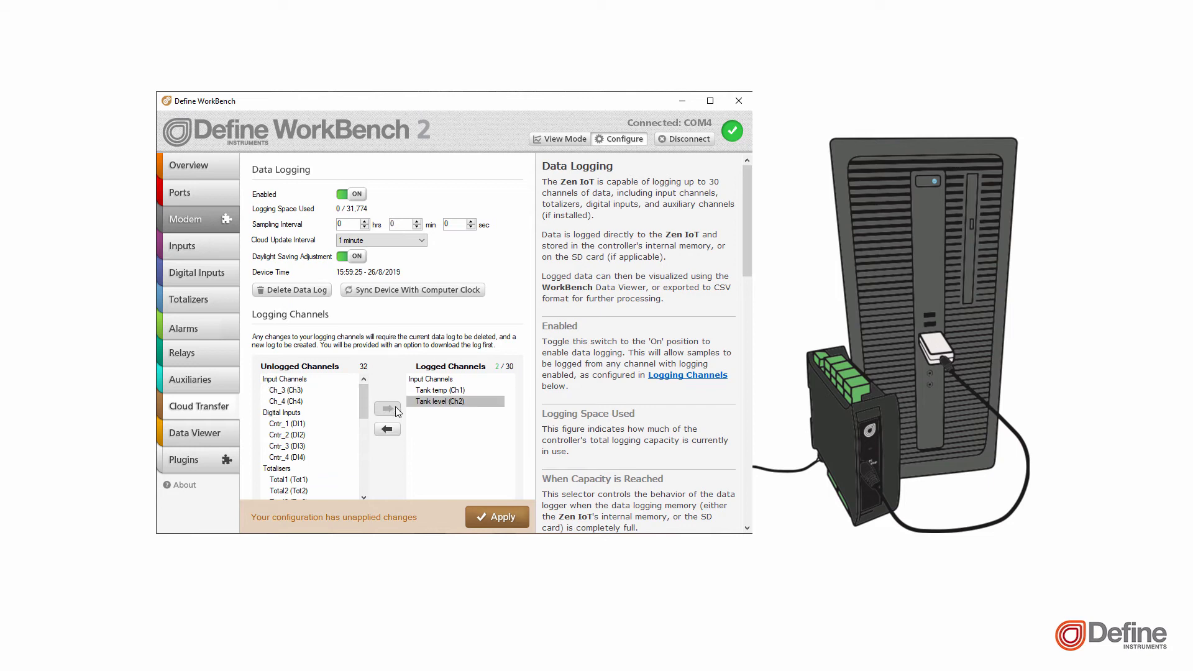
left_click(513, 516)
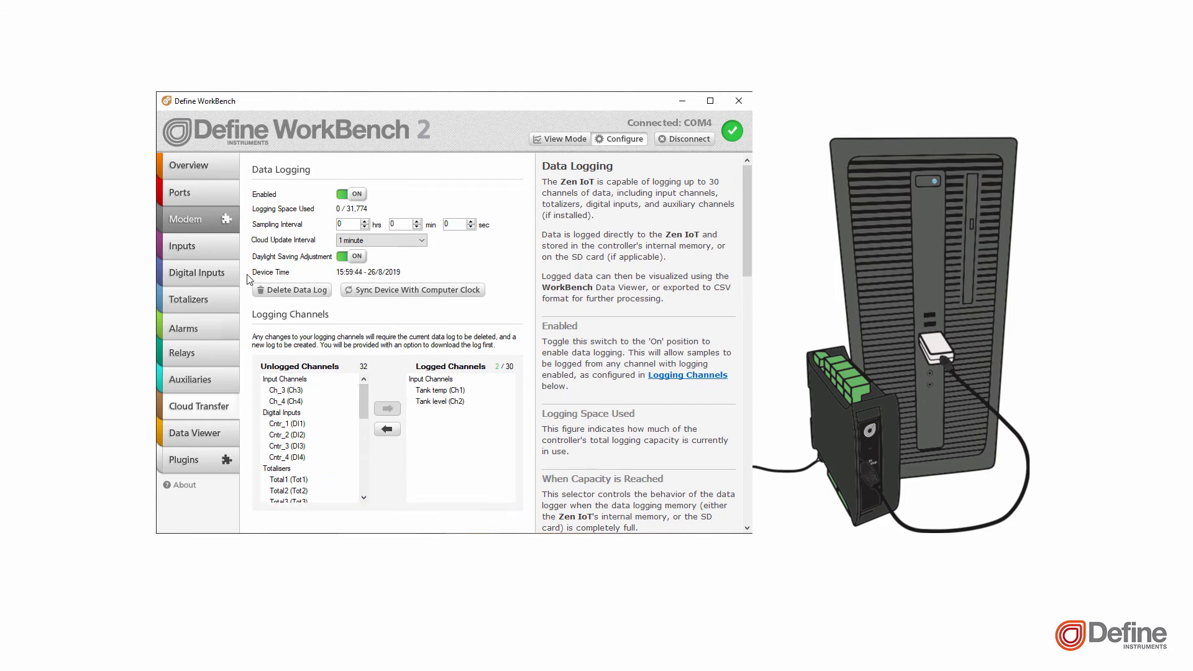
Look through the settings pages for digital inputs, totalizers and alarms
left_click(214, 274)
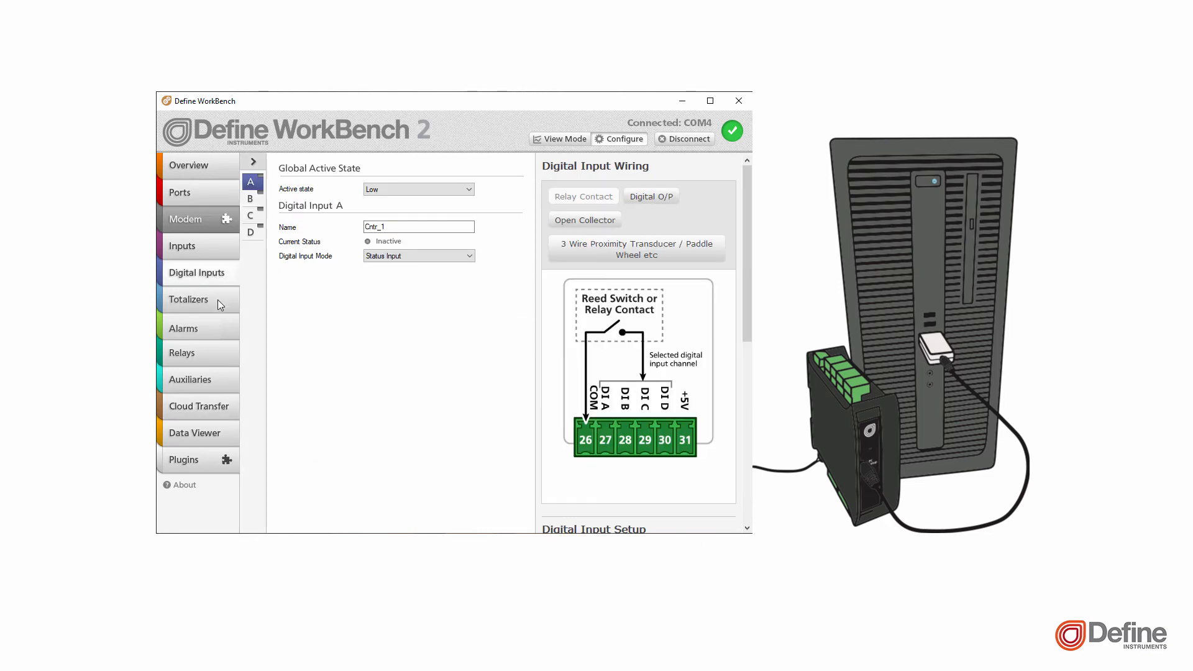
left_click(217, 299)
left_click(223, 326)
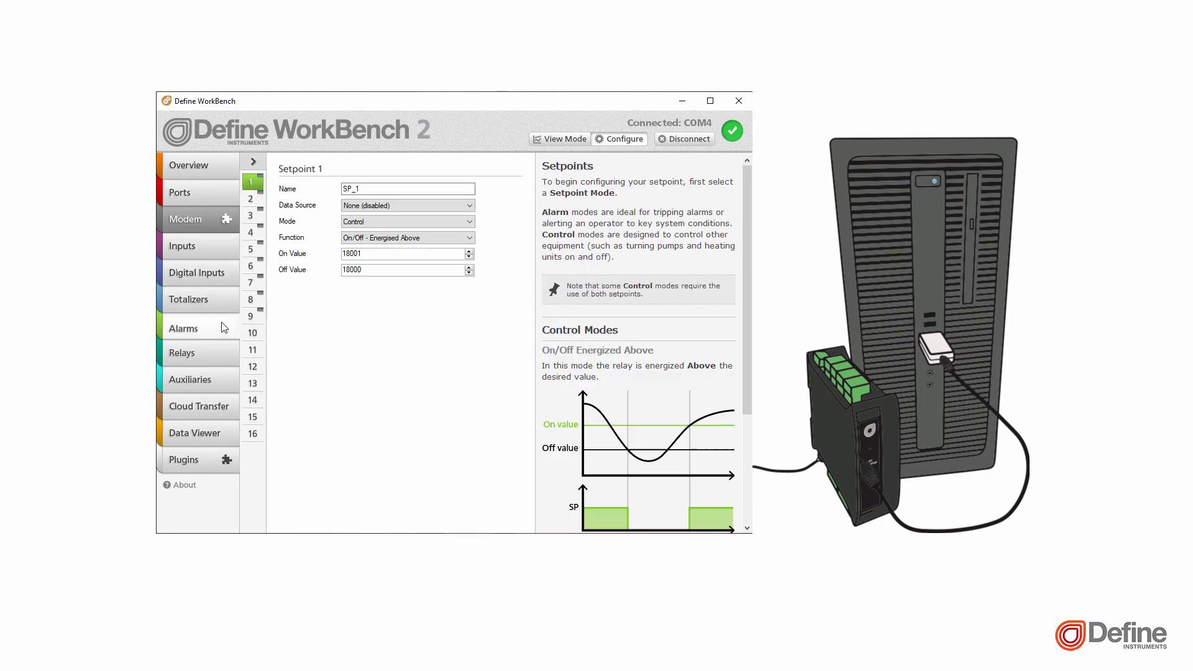